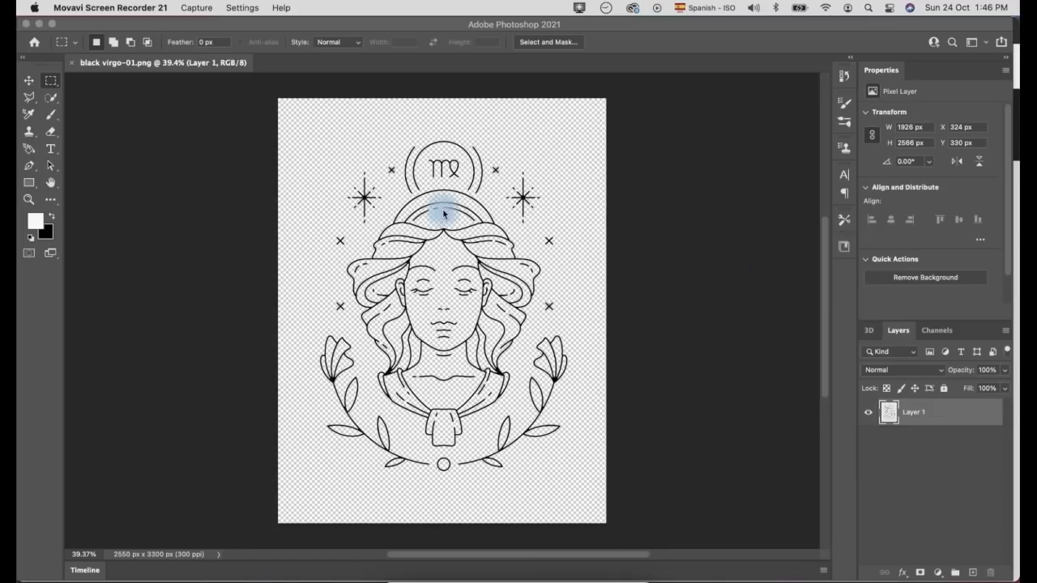
Drop Layer 1's fill to 0% so the Virgo line art vanishes from the canvas.
left_click(53, 77)
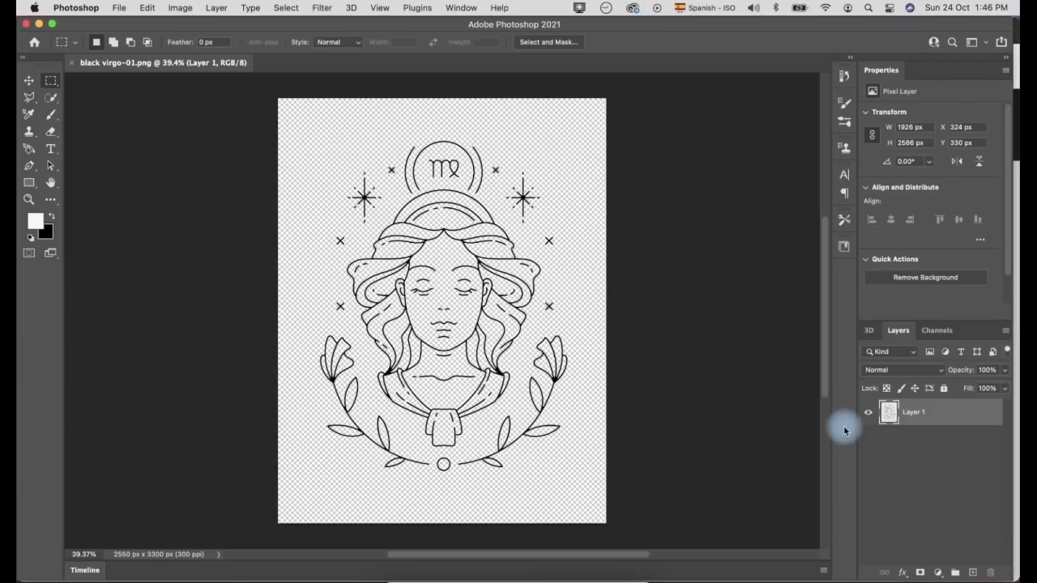
left_click(1004, 388)
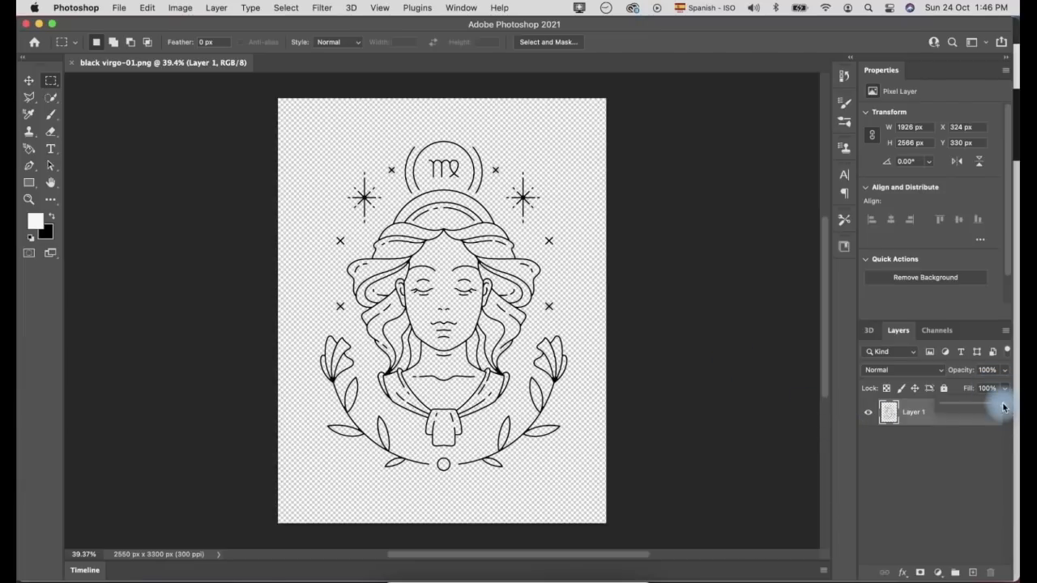
left_click_drag(1003, 408, 885, 407)
left_click(943, 487)
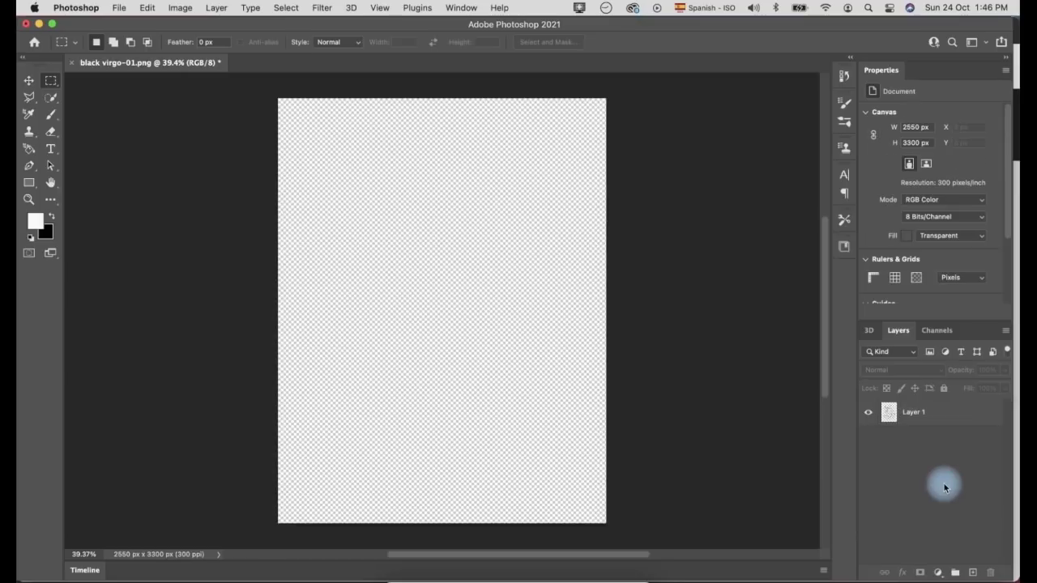
right_click(891, 410)
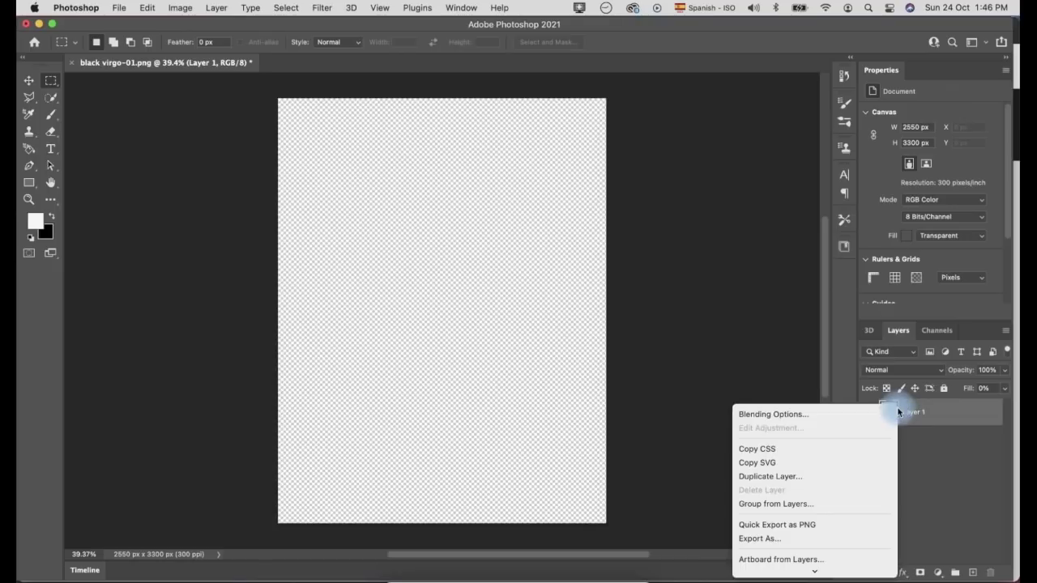
Turn on Bevel & Emboss for Layer 1 with its Depth set to 1000%.
left_click(836, 412)
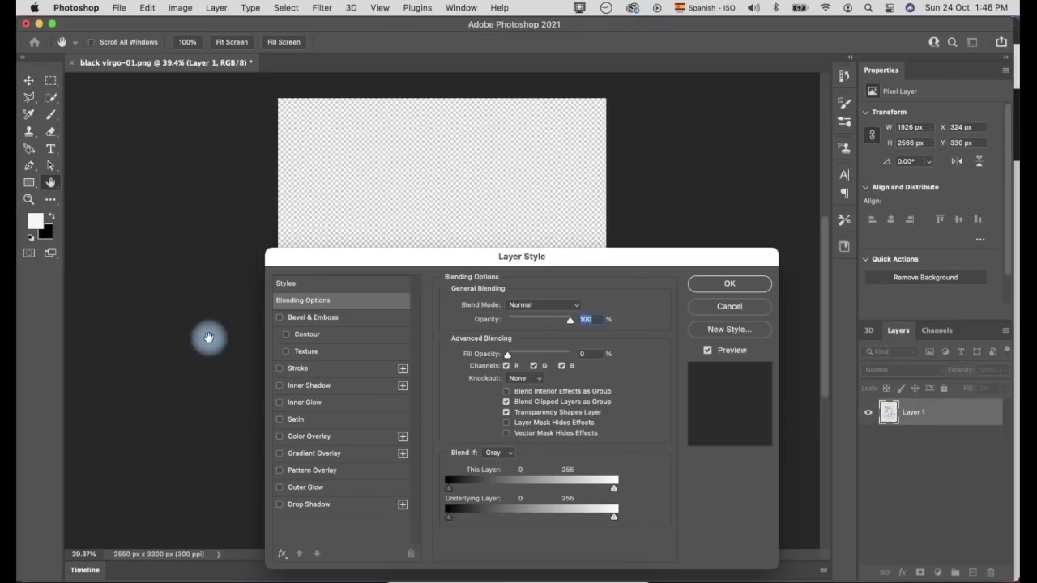
left_click(324, 318)
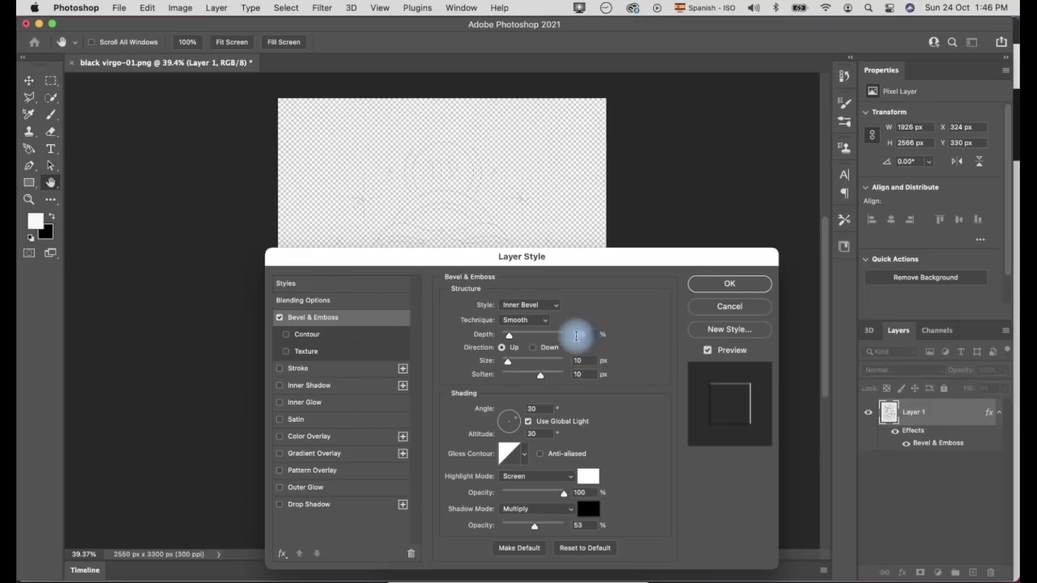
double_click(575, 335)
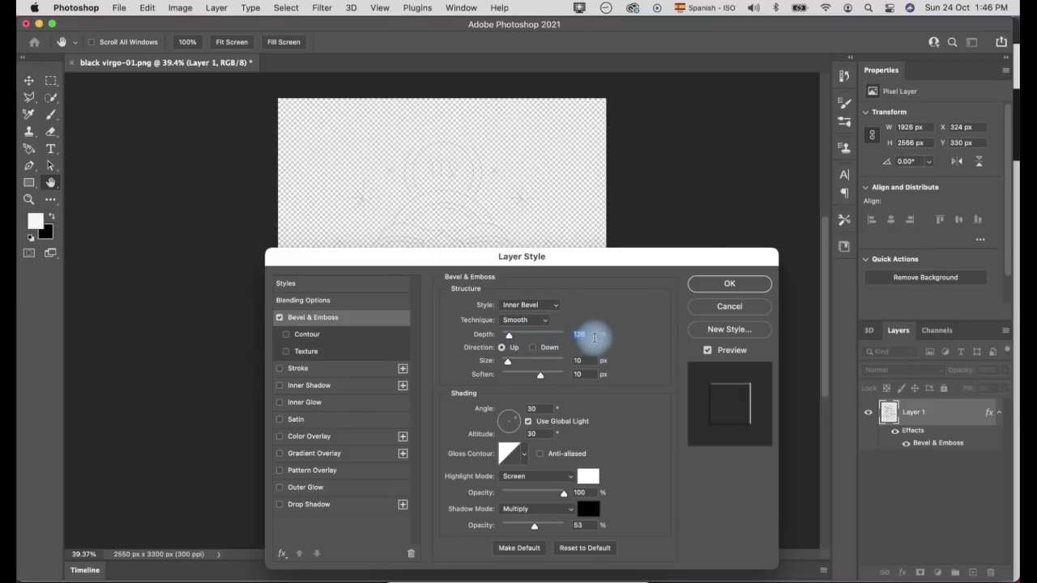
type("1000")
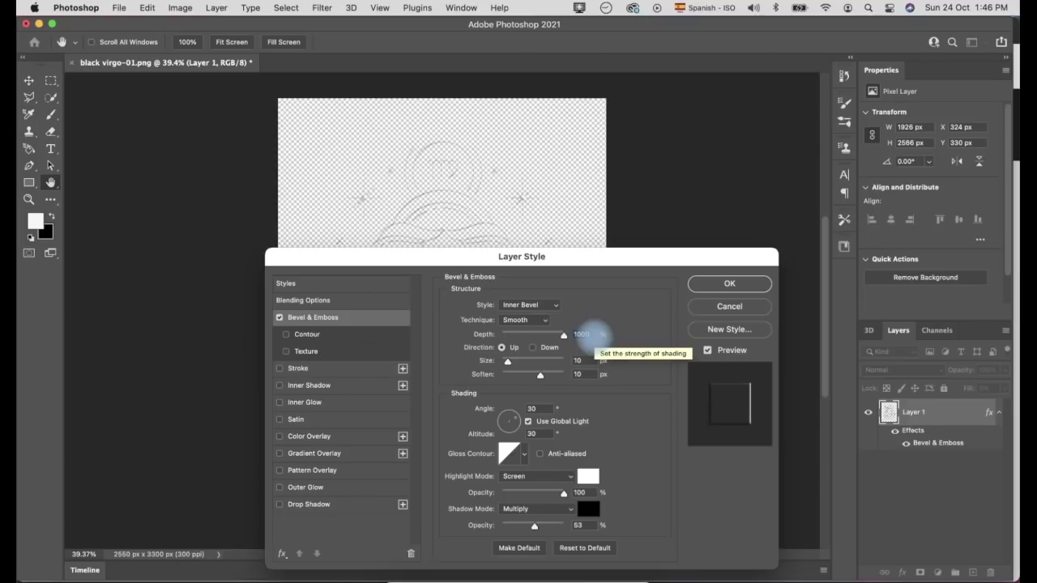
key("Down")
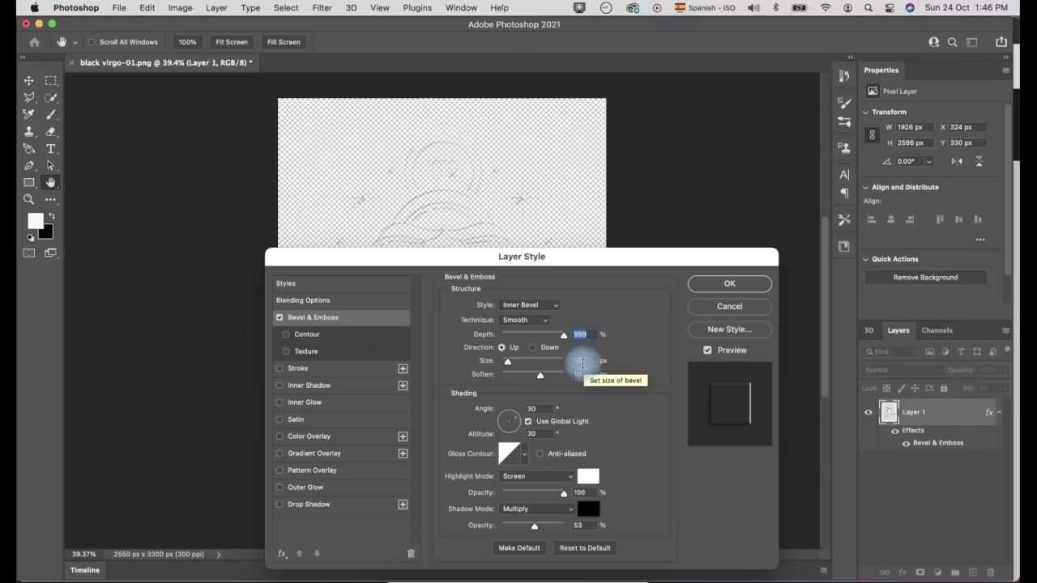
key("Up")
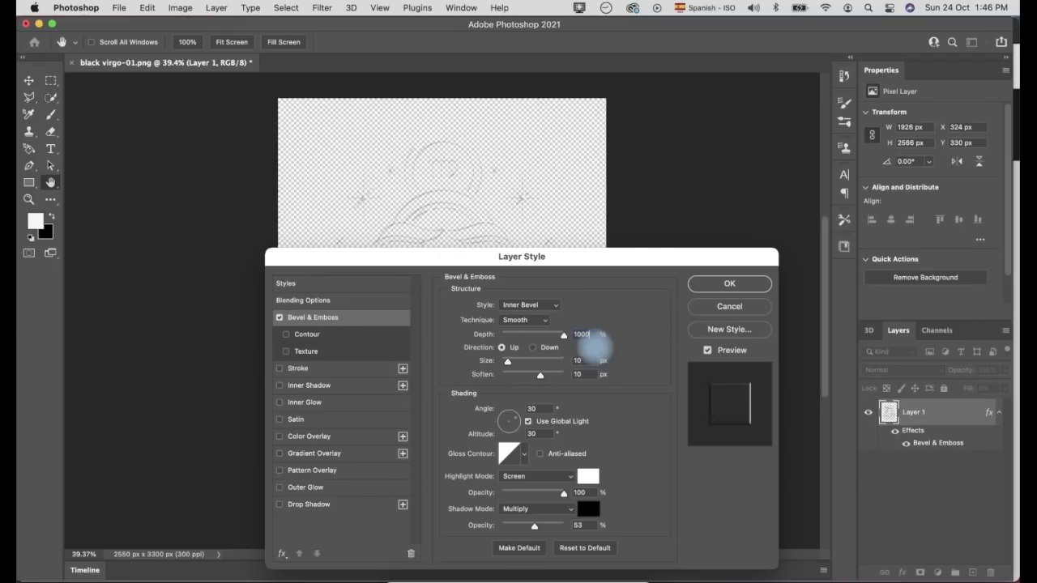
key("Up")
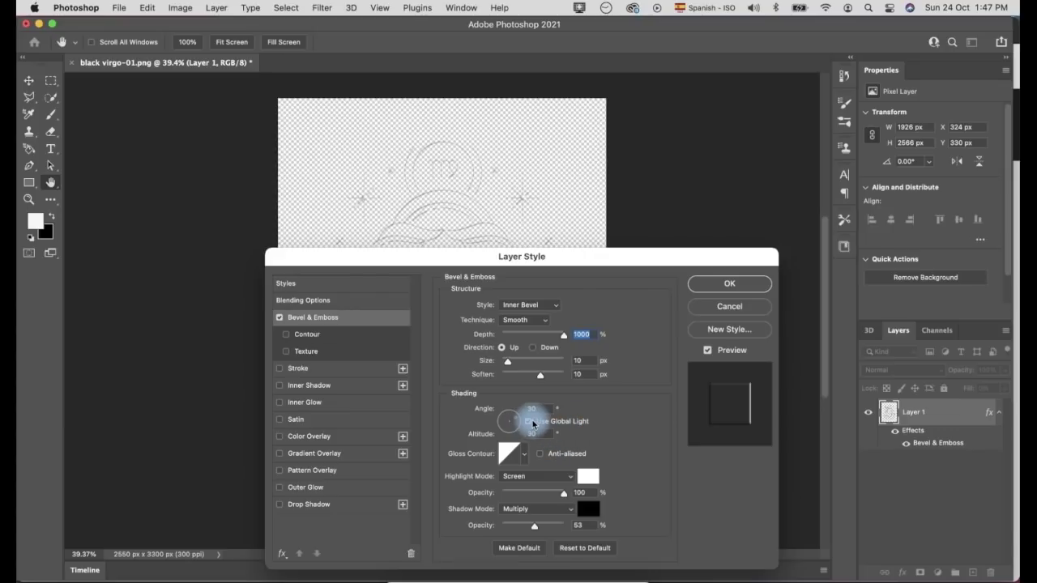
Return the bevel to the 30° global light angle and commit the layer style.
left_click(530, 424)
left_click(529, 422)
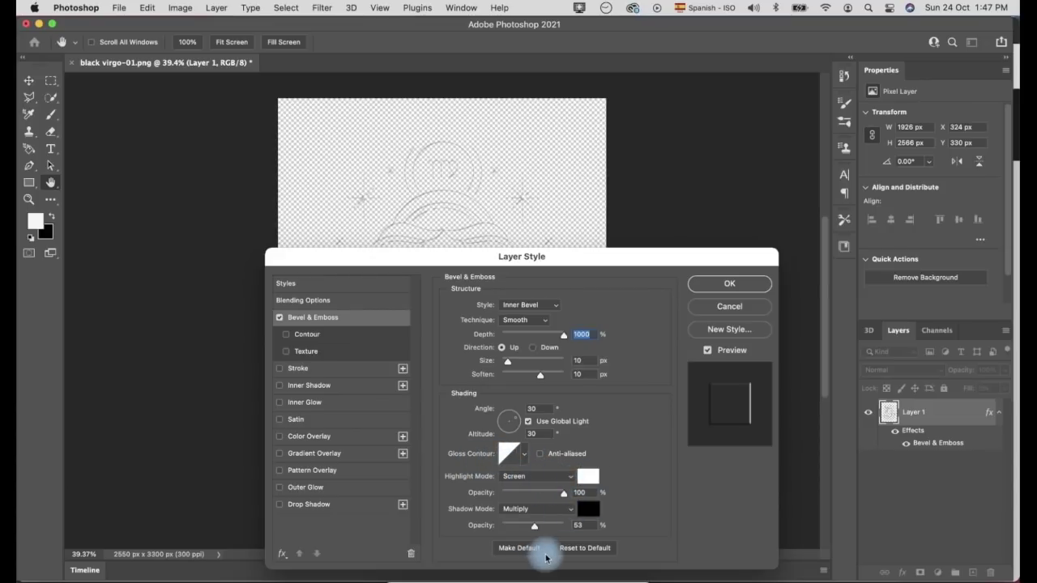
left_click(712, 283)
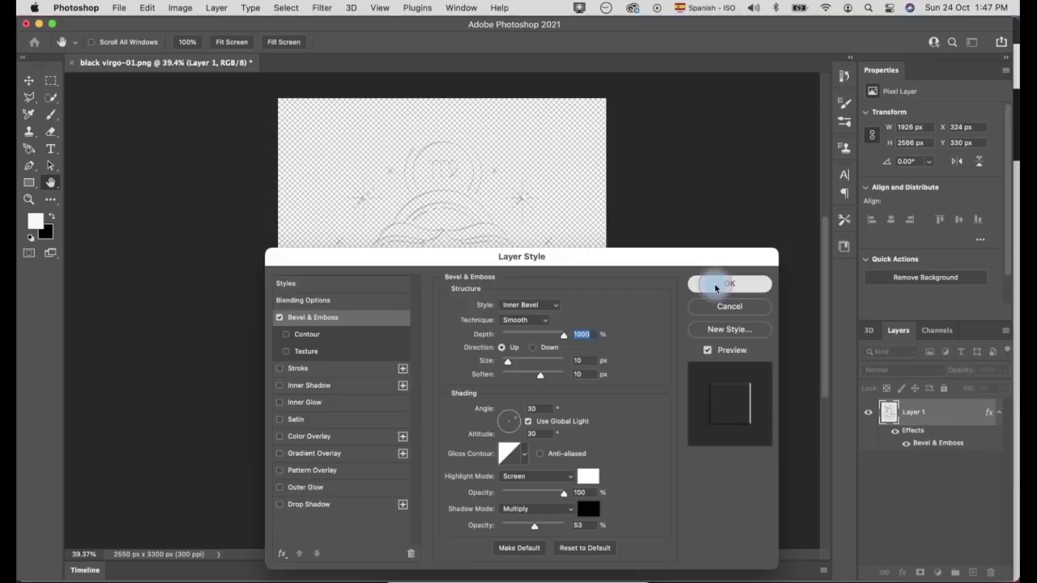
Place black embossed.jpeg into the Virgo document as an embedded layer.
left_click(931, 567)
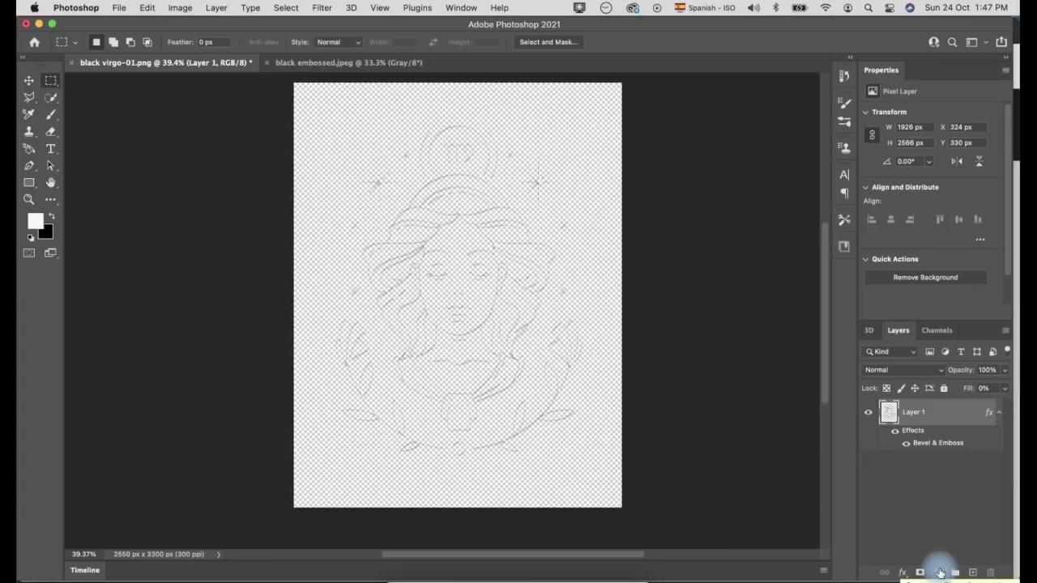
left_click(118, 8)
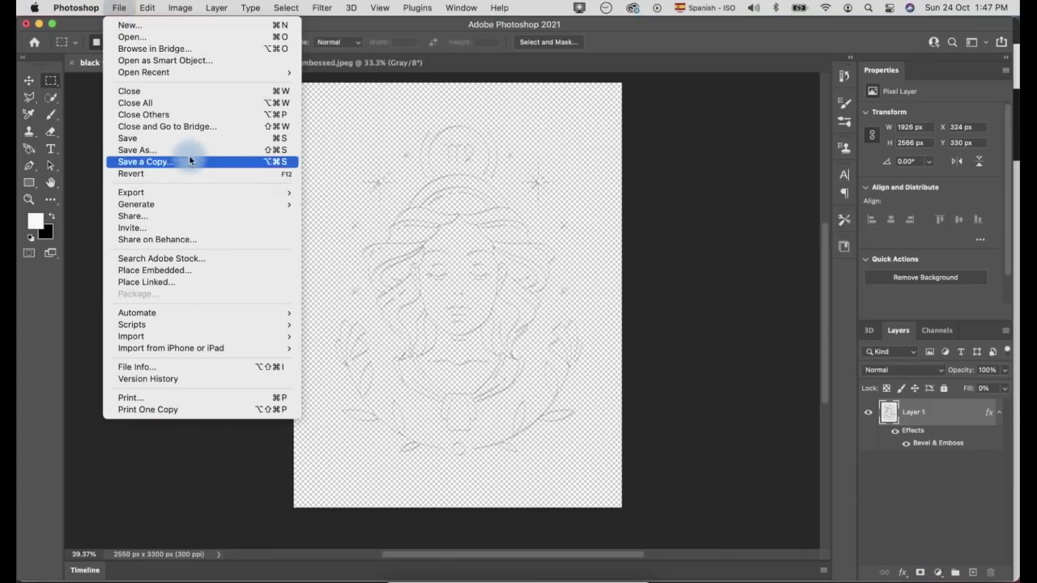
left_click(185, 270)
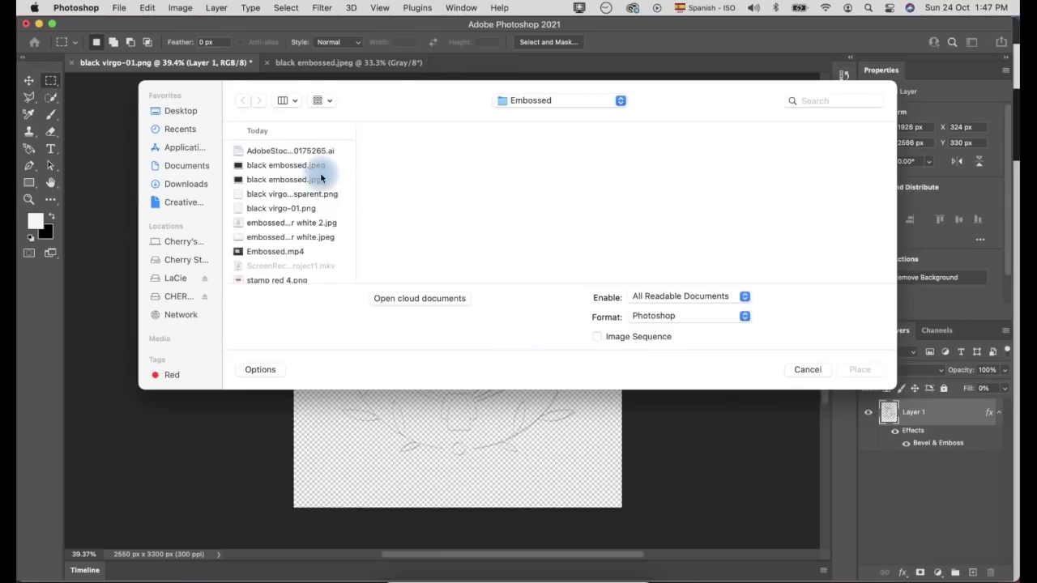
left_click(322, 166)
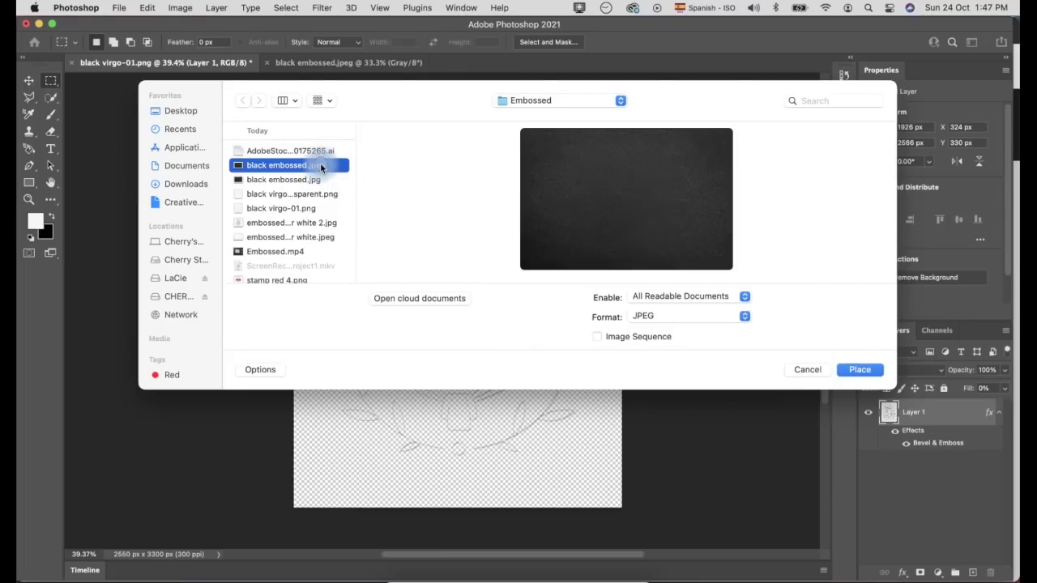
double_click(323, 165)
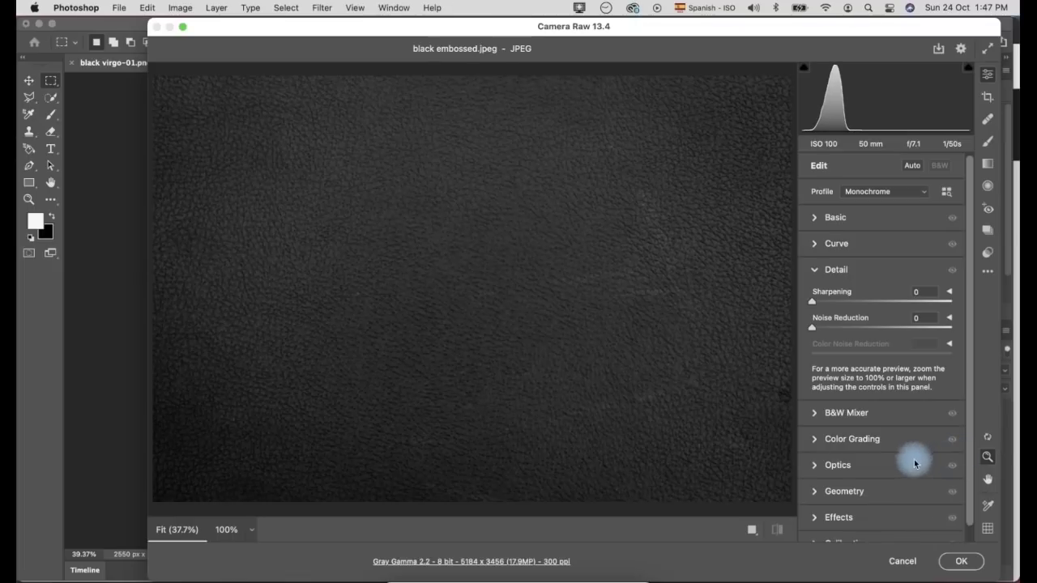
left_click(958, 561)
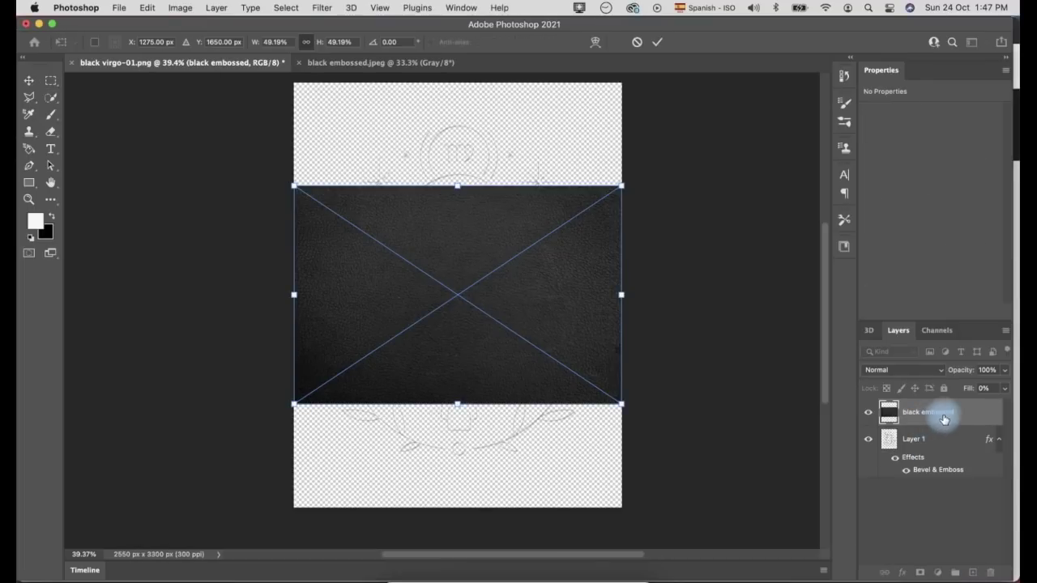
Move the leather texture below Layer 1 and scale it to cover the whole canvas.
left_click_drag(929, 425, 943, 484)
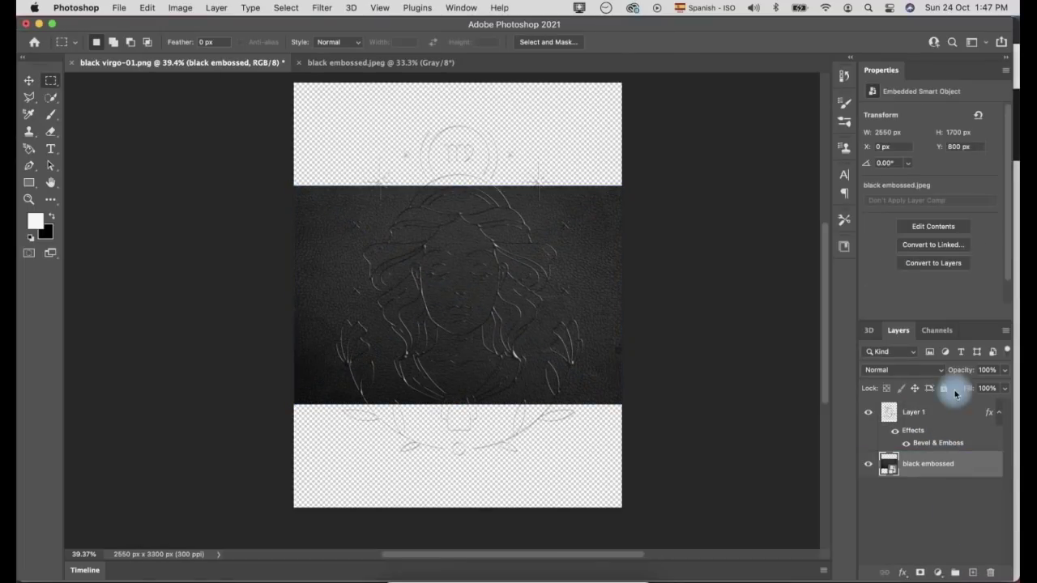
key("ctrl+t")
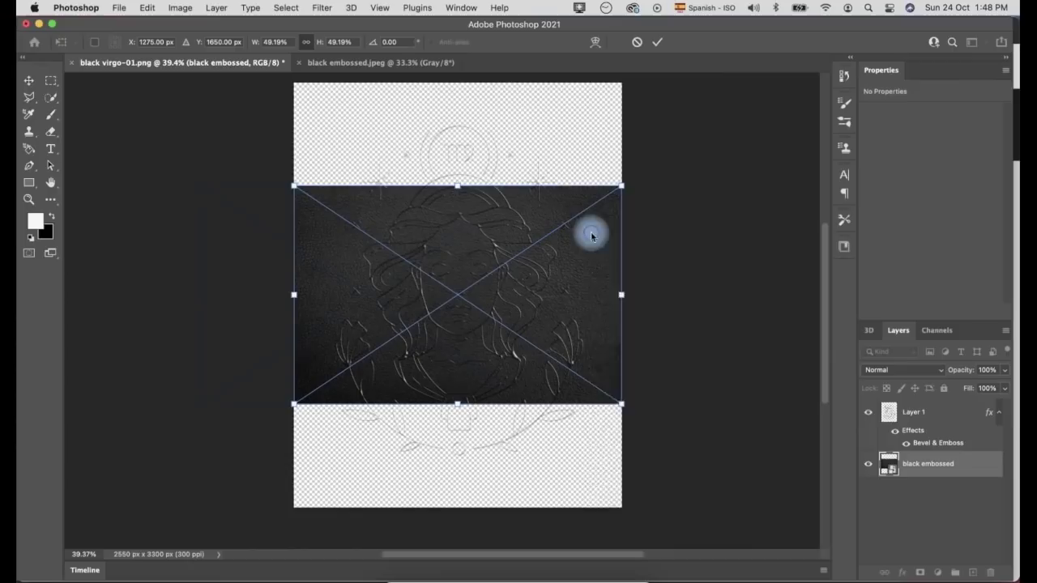
right_click(592, 231)
left_click(647, 220)
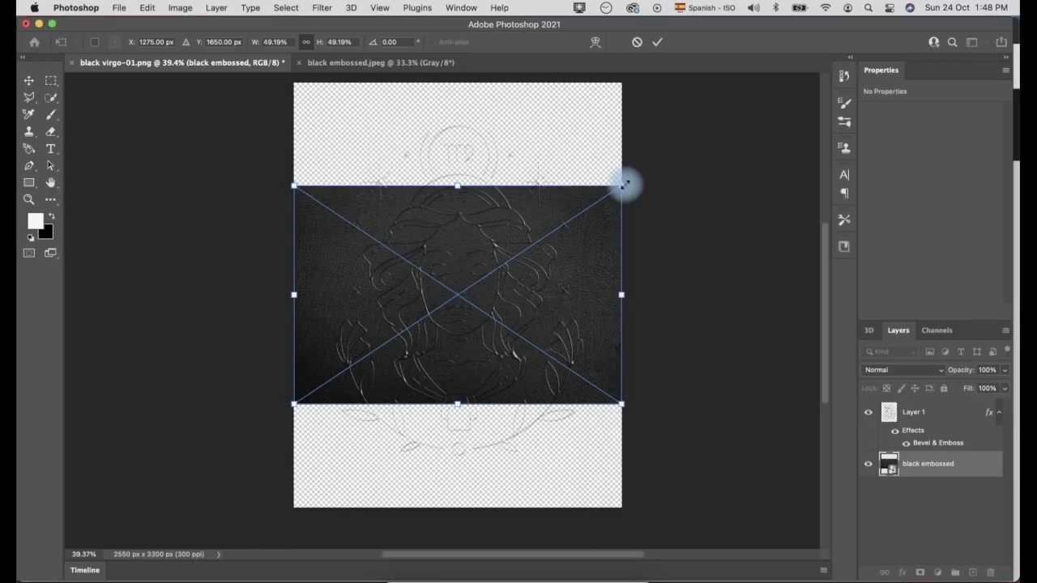
left_click_drag(621, 185, 764, 65)
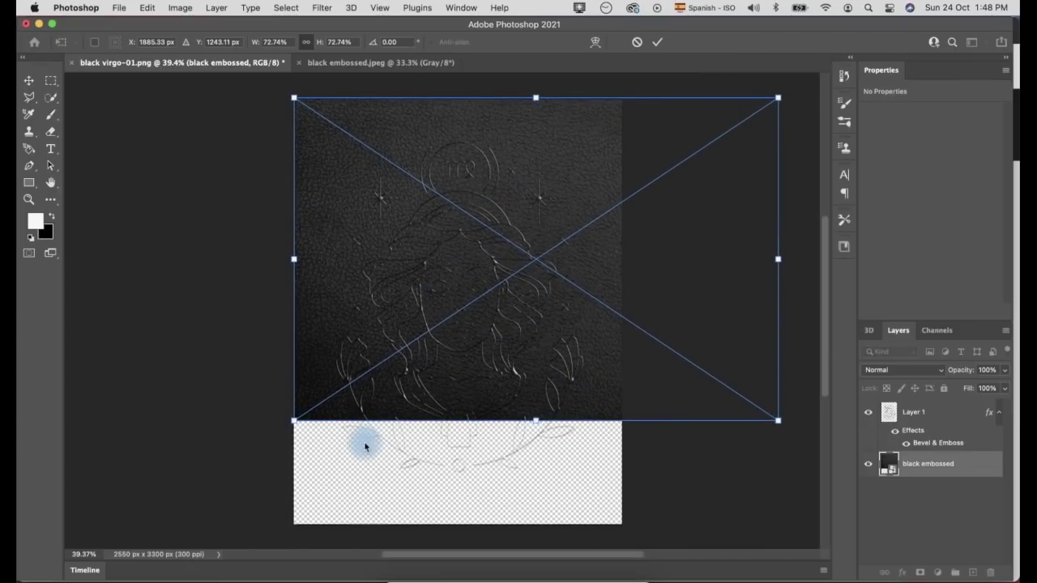
left_click_drag(284, 448, 196, 562)
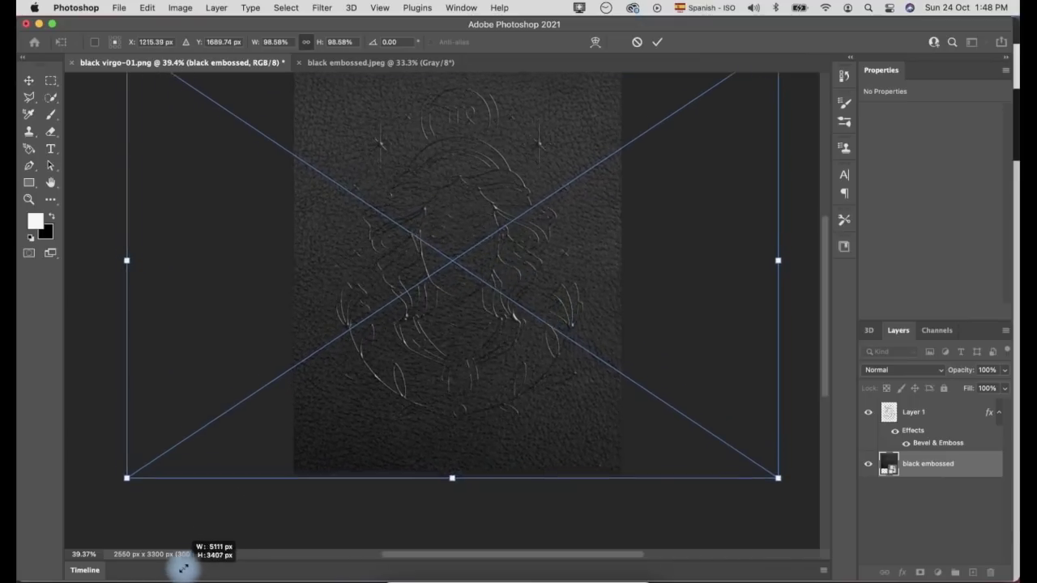
left_click_drag(196, 562, 202, 544)
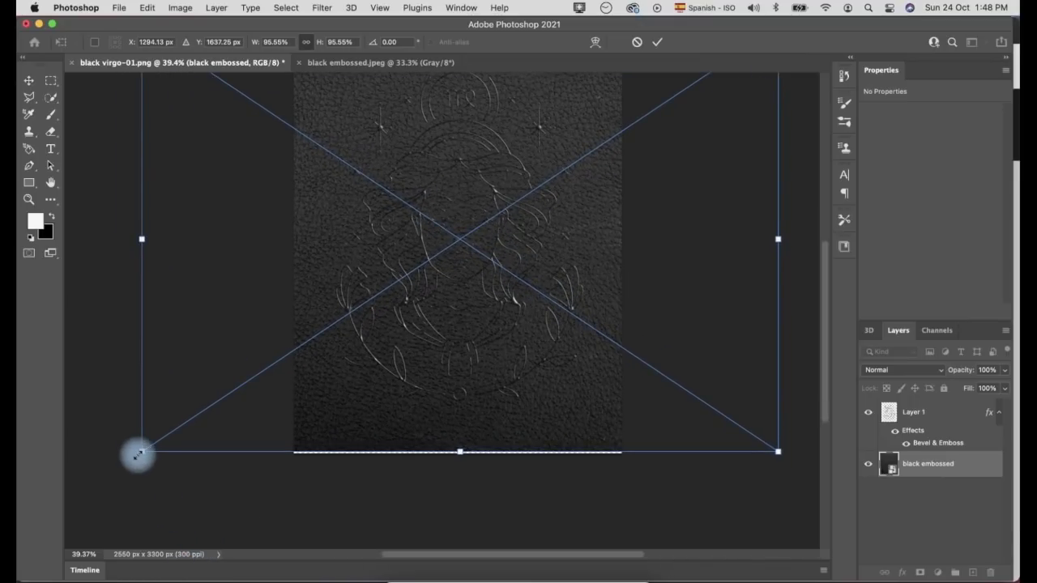
left_click_drag(141, 452, 127, 464)
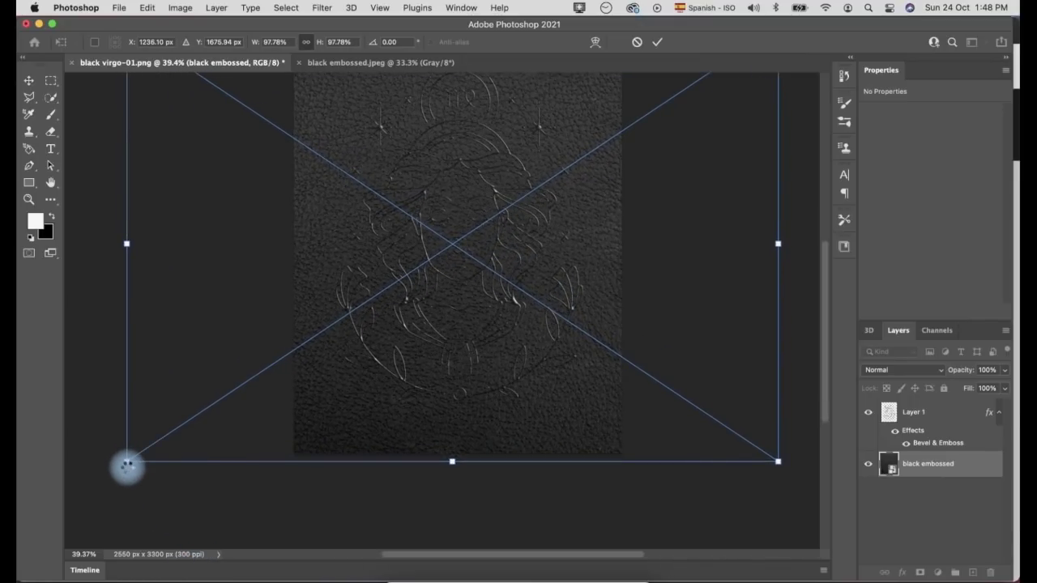
key("Return")
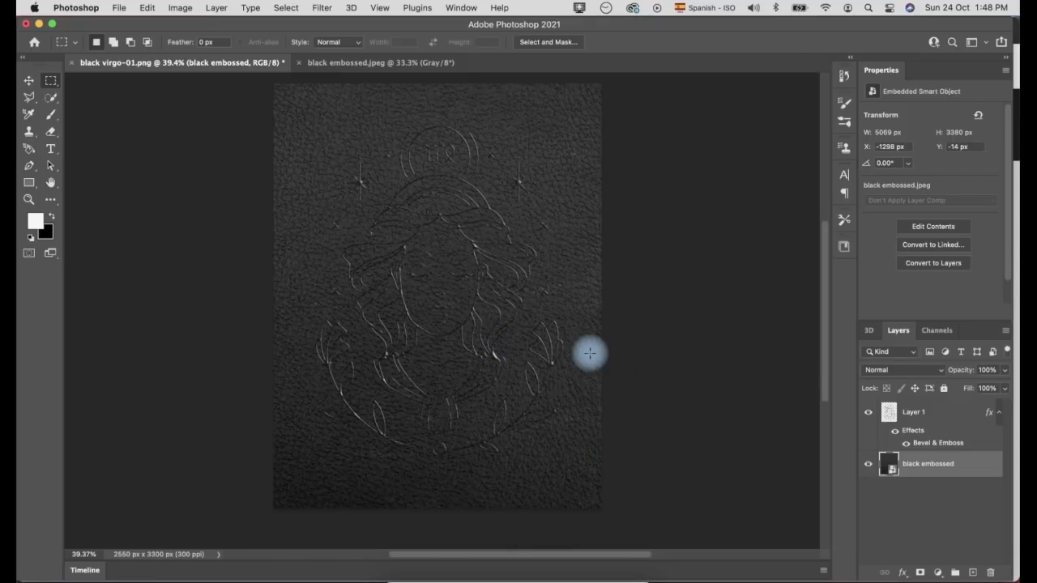
Select the Layer 1 line art and bring up its layer options.
scroll(590, 353, "down", 1)
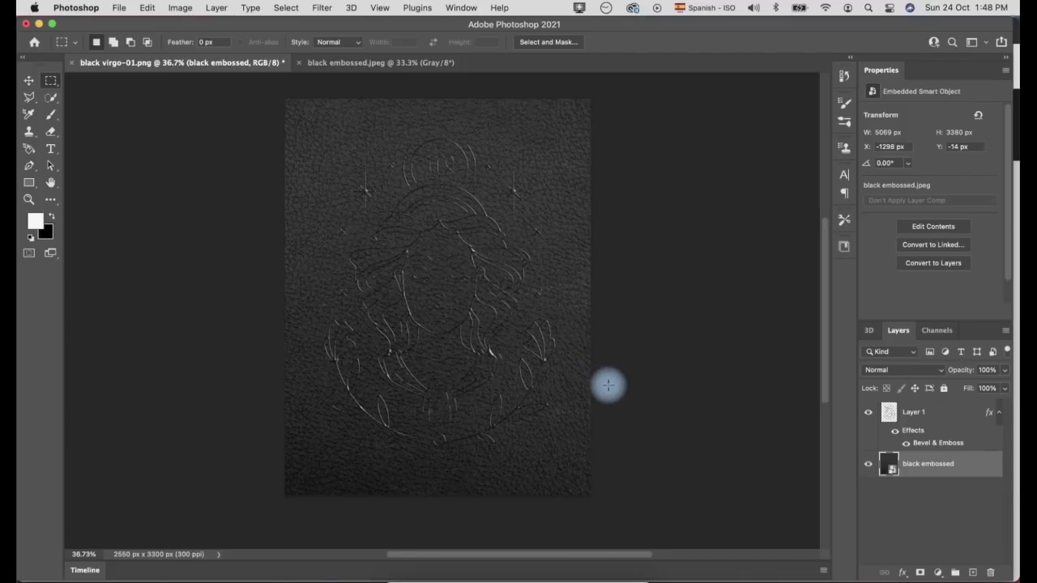
left_click(912, 413)
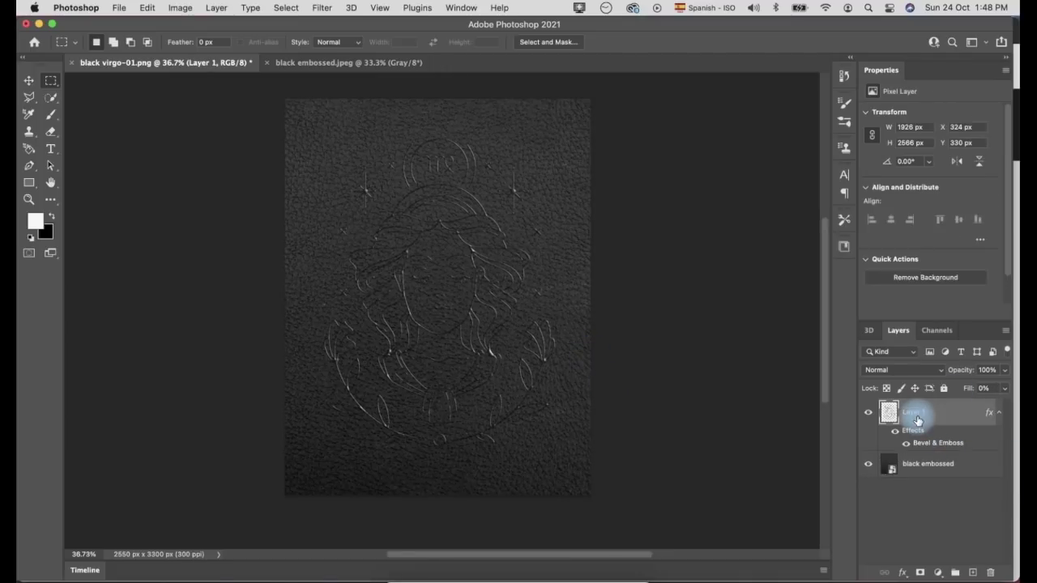
right_click(910, 420)
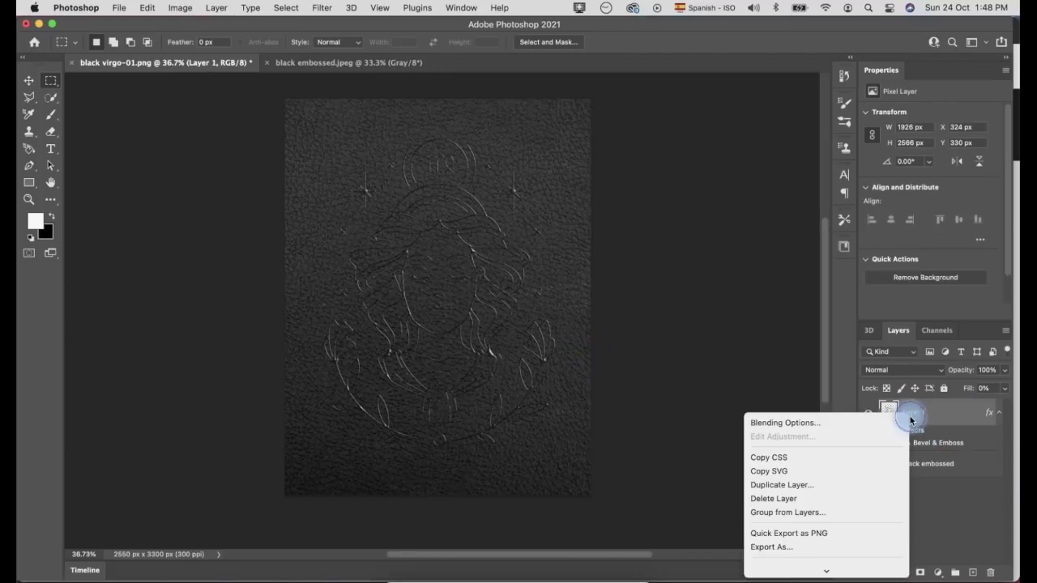
Reopen Layer 1's Blending Options on the Bevel & Emboss page.
left_click(807, 389)
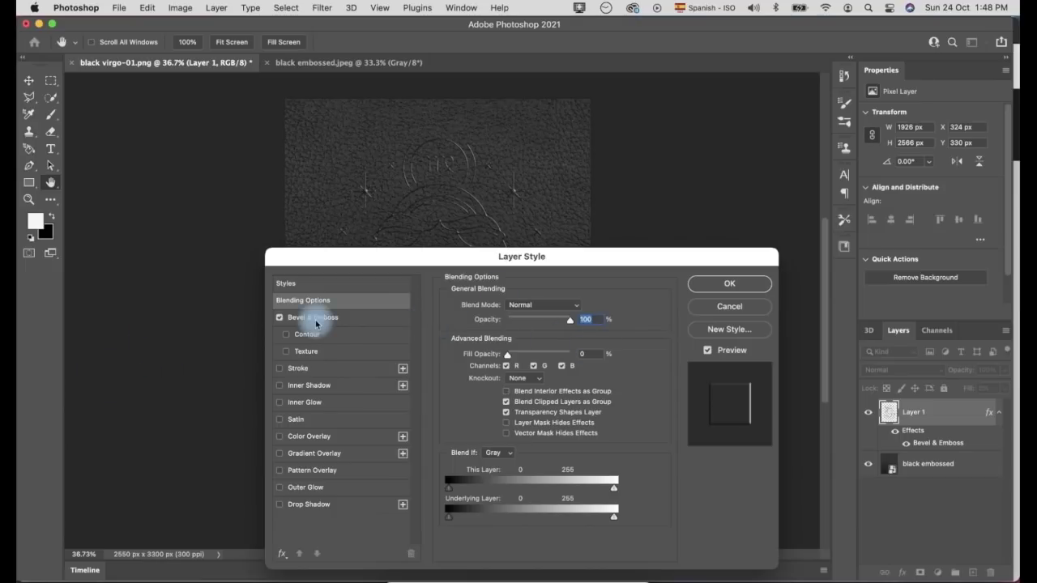
left_click(354, 321)
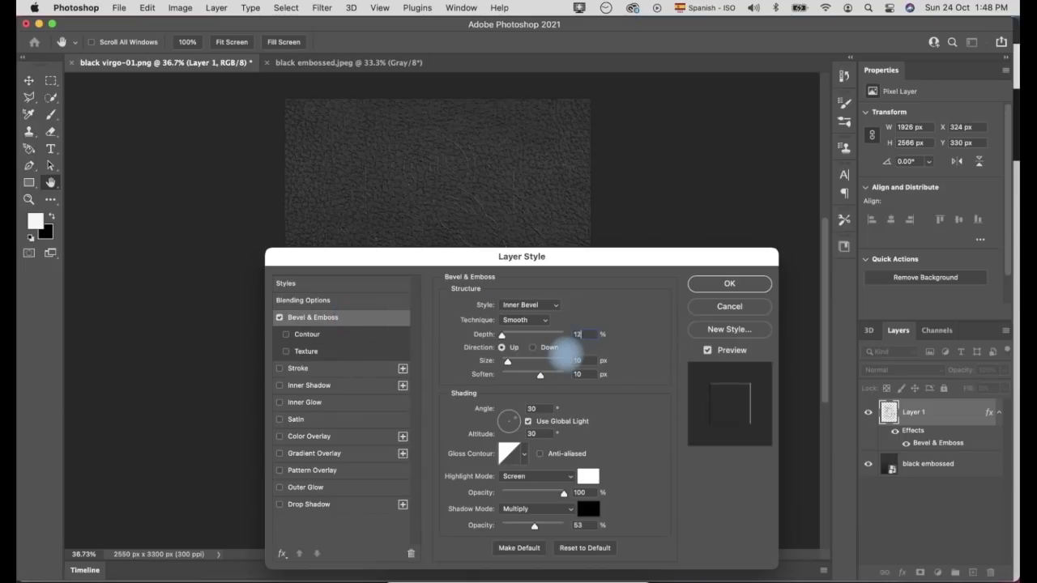